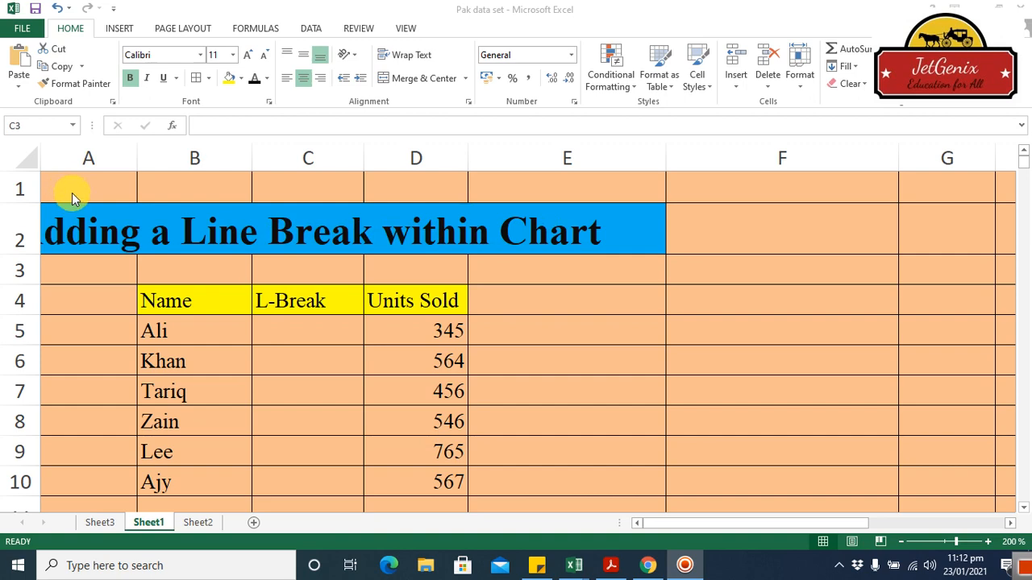
Insert an entire new column before column A and narrow it to about half its width.
left_click(72, 193)
right_click(72, 193)
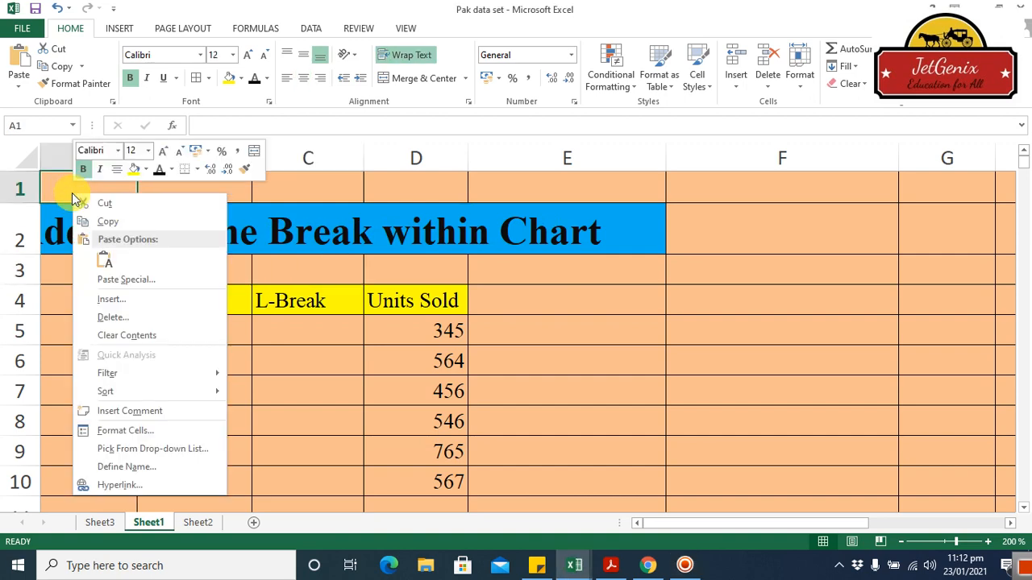
left_click(110, 299)
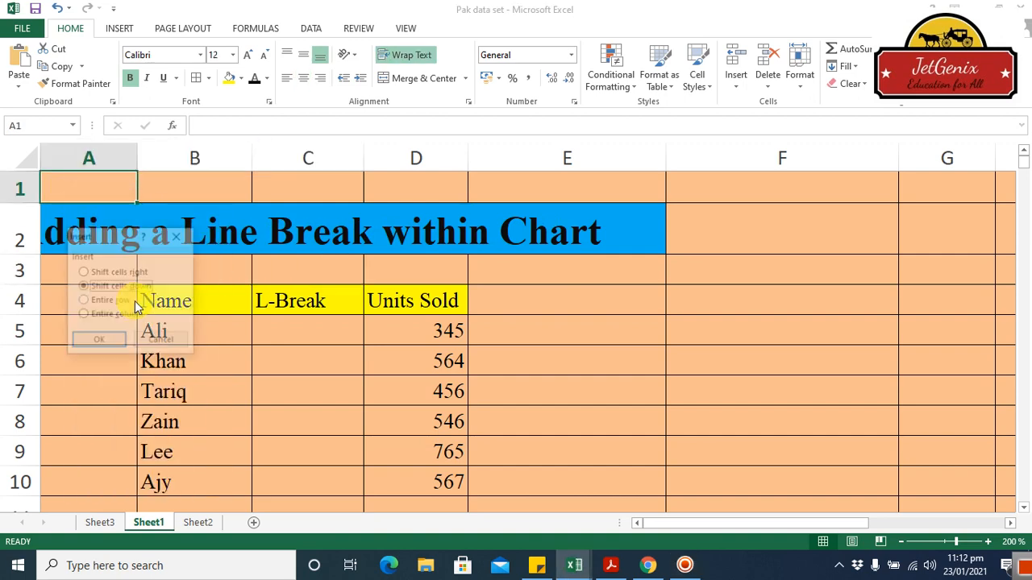
left_click(119, 315)
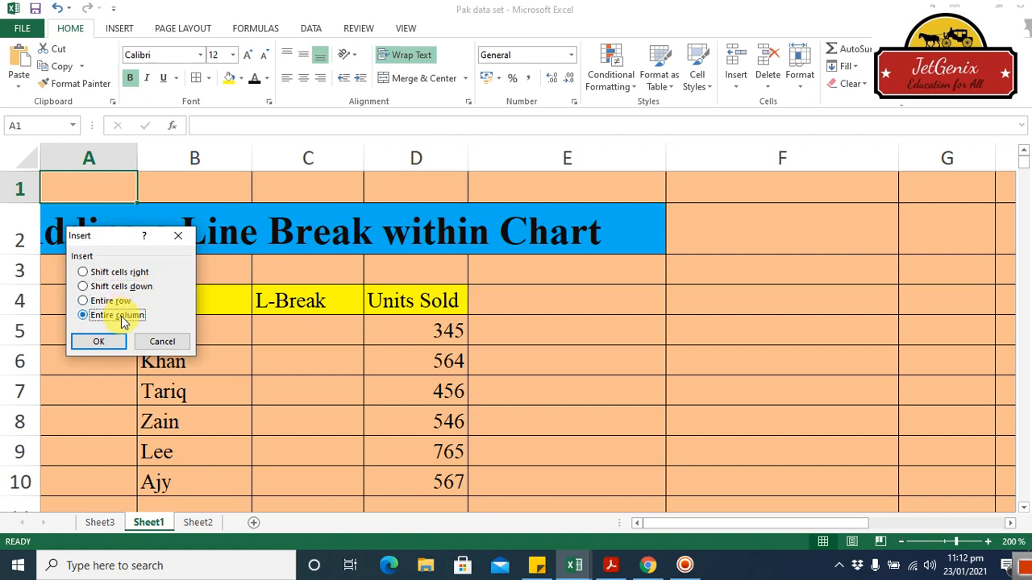
left_click(106, 342)
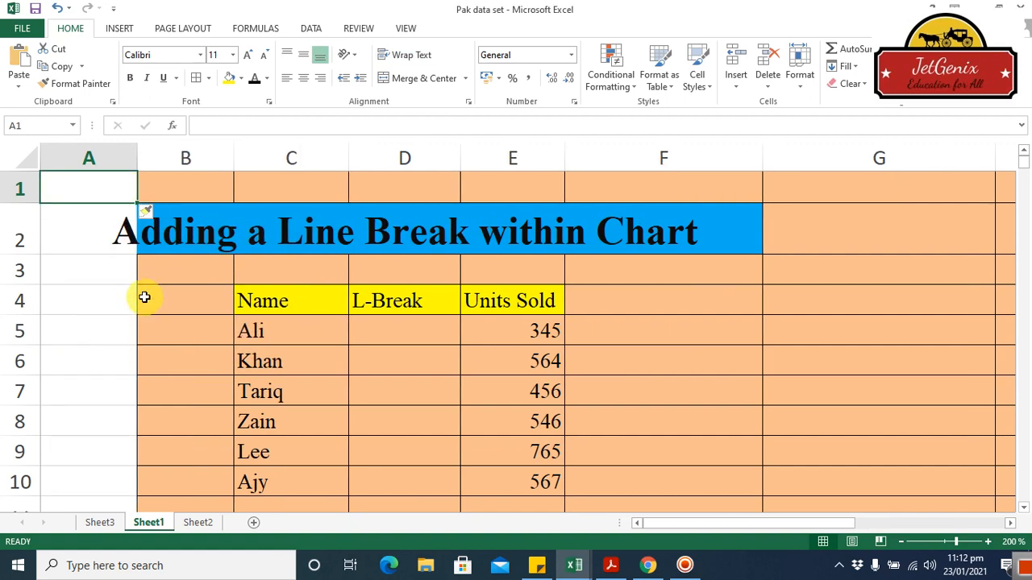
left_click(158, 231)
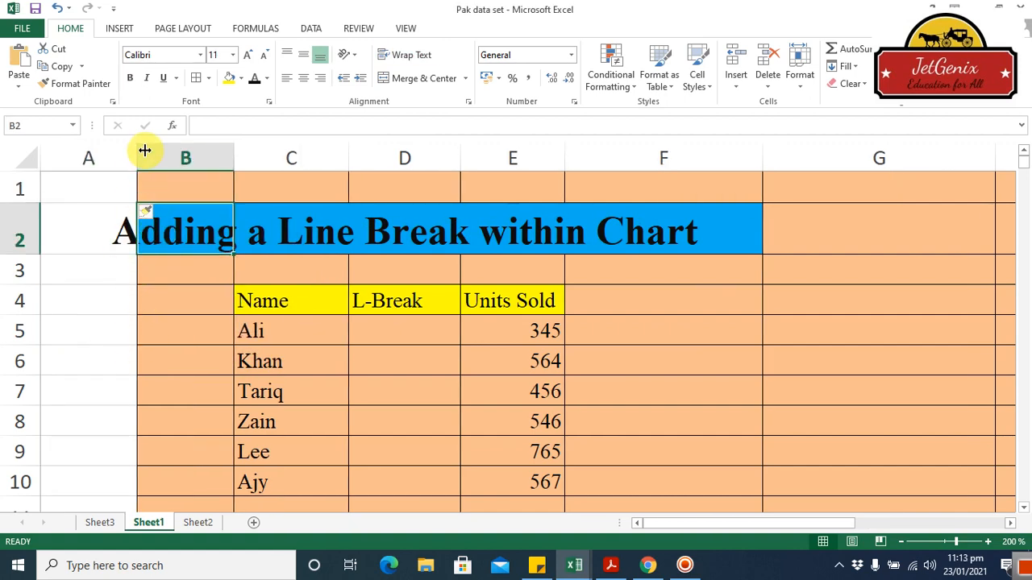
left_click_drag(138, 156, 83, 155)
Fill cell B2 of the title row with the standard light blue colour.
left_click(95, 226)
mouse_move(95, 226)
left_mouse_down()
mouse_move(105, 223)
mouse_move(70, 231)
left_mouse_up()
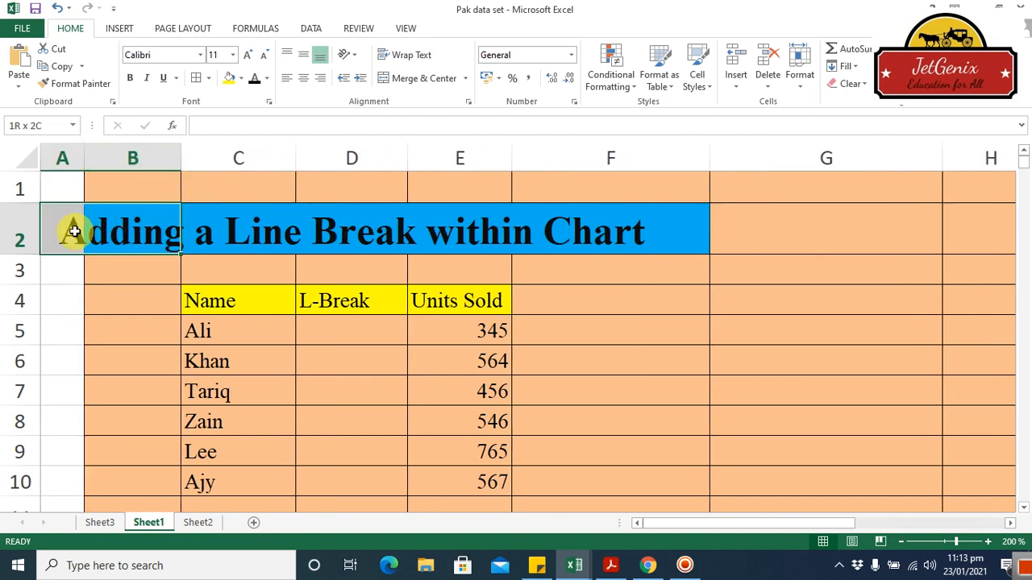
left_click(241, 78)
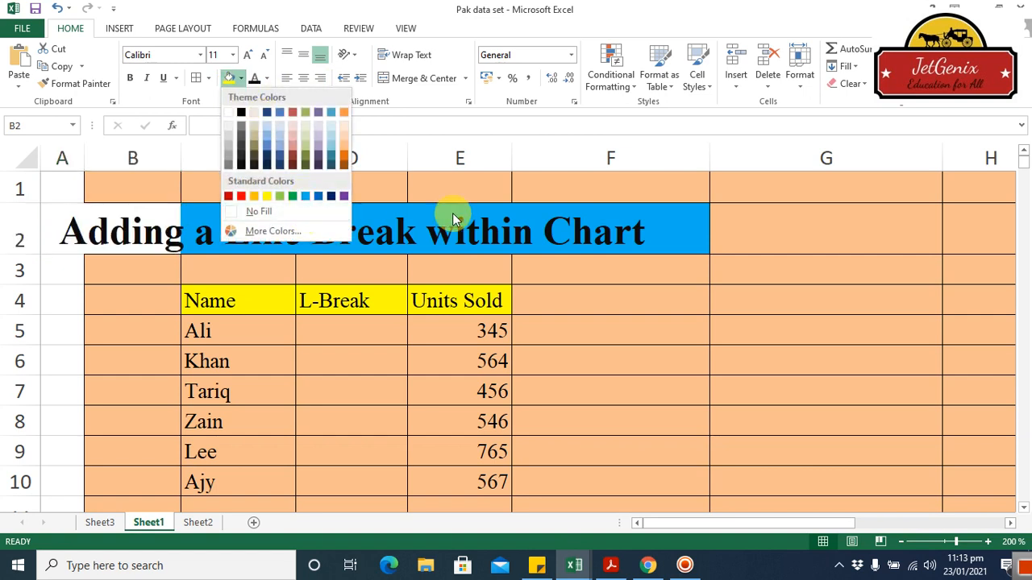
left_click(305, 197)
left_click(539, 229)
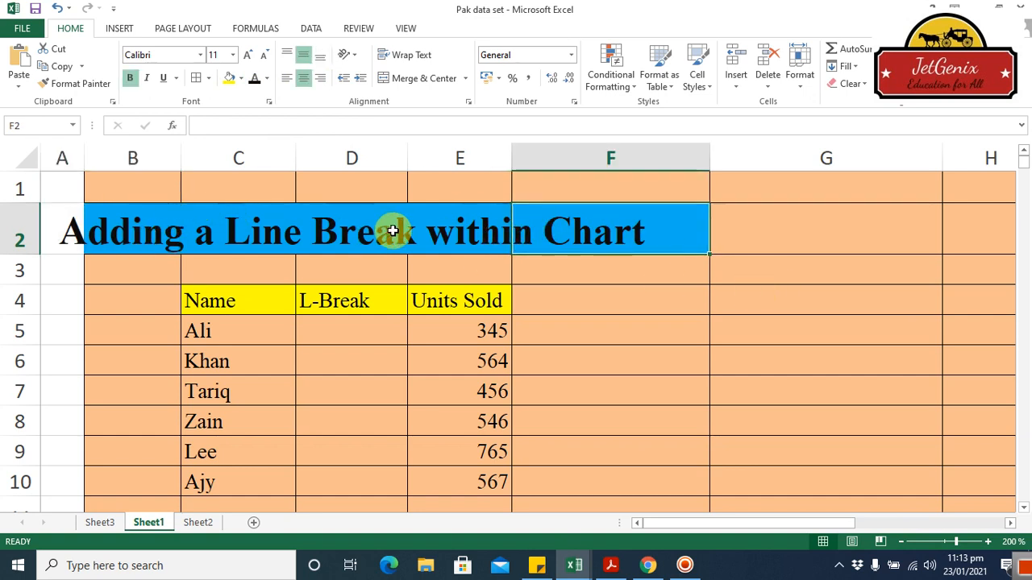
left_click(817, 290)
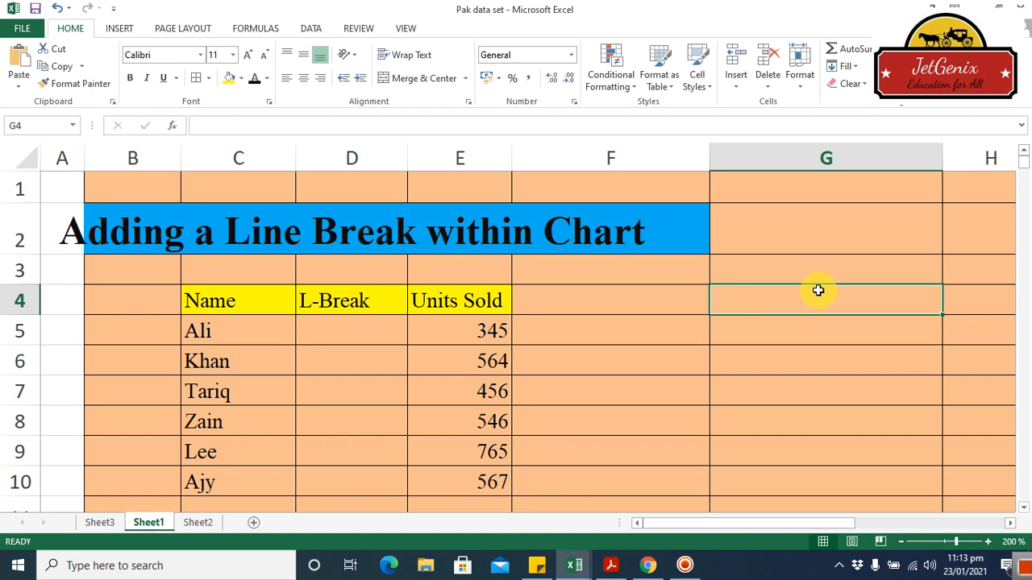
left_click(807, 275)
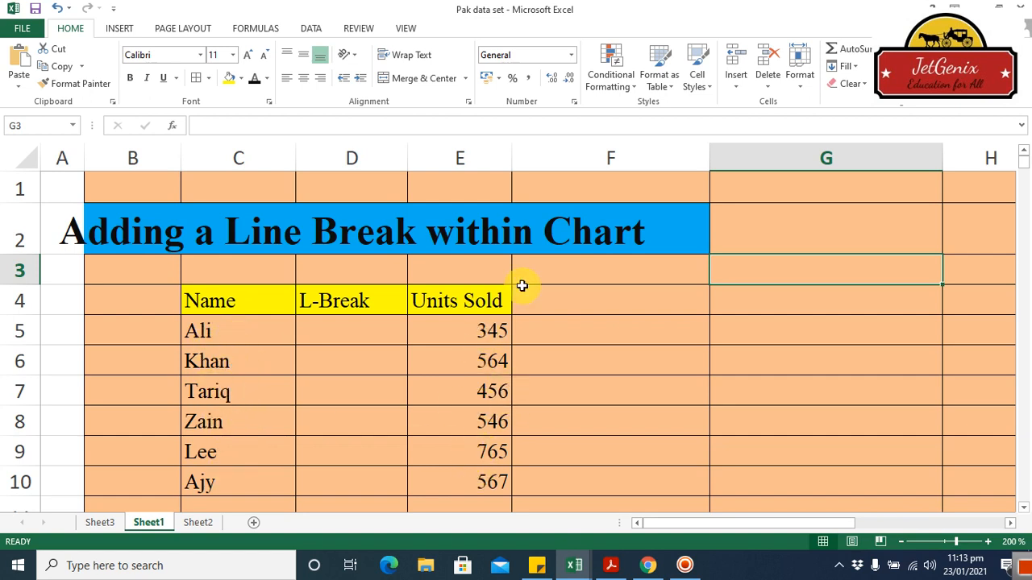
left_click(603, 333)
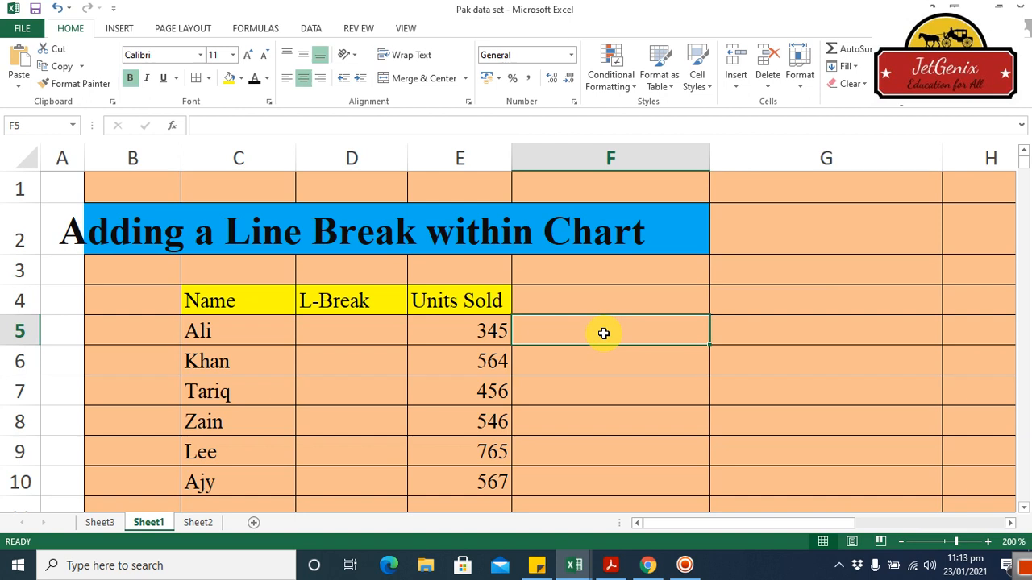
Enter the formula =C5&CHAR(10)&E5 in cell D5 of the L-Break column, declining the Filter Keys prompt.
left_click(334, 335)
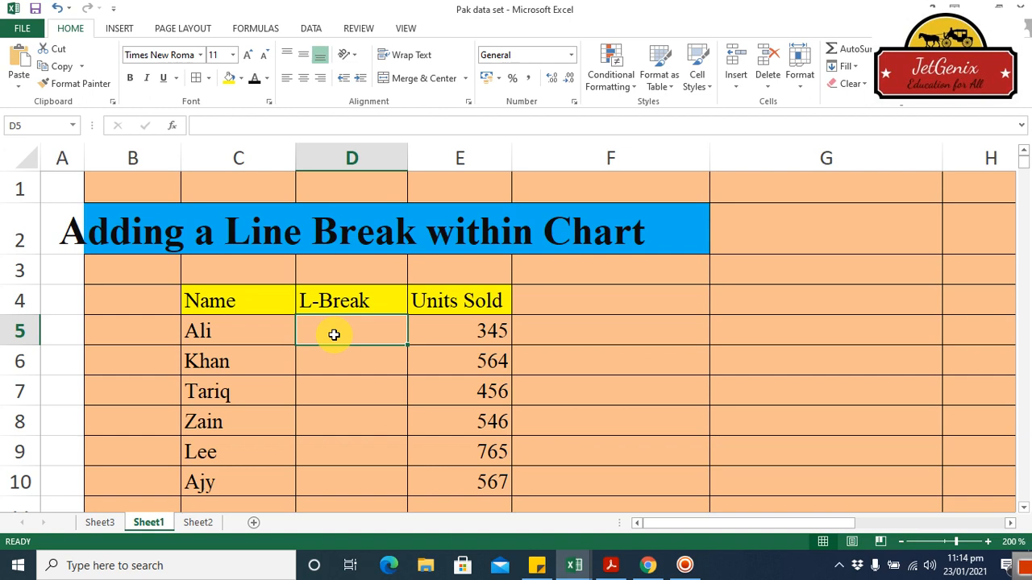
type("=")
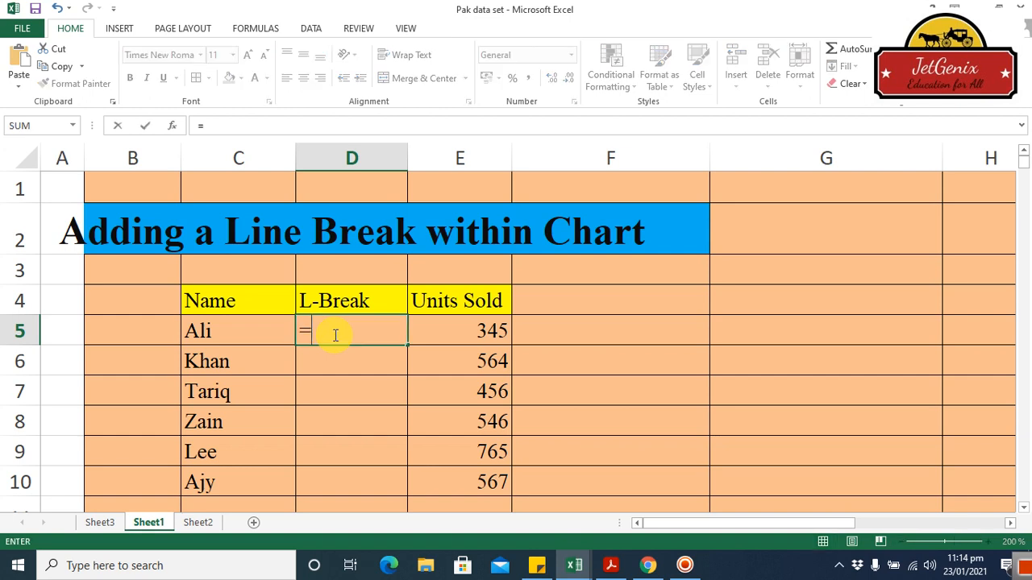
left_click(222, 333)
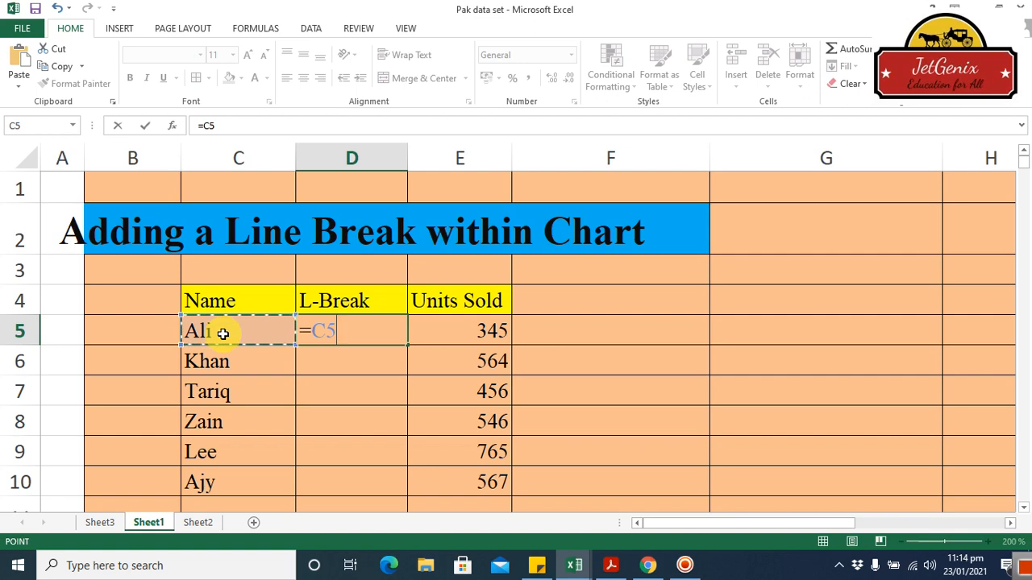
type("&")
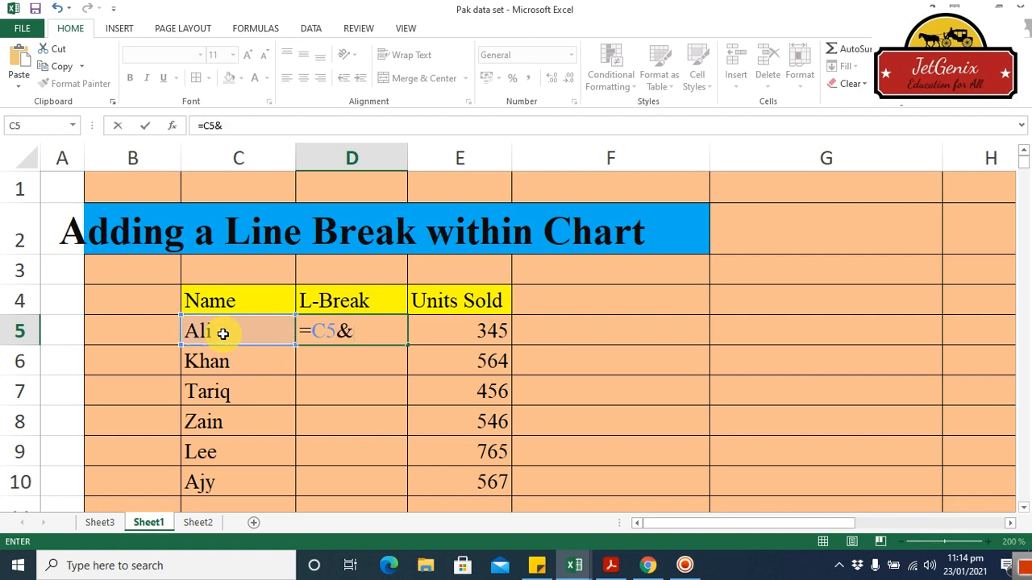
type("ch")
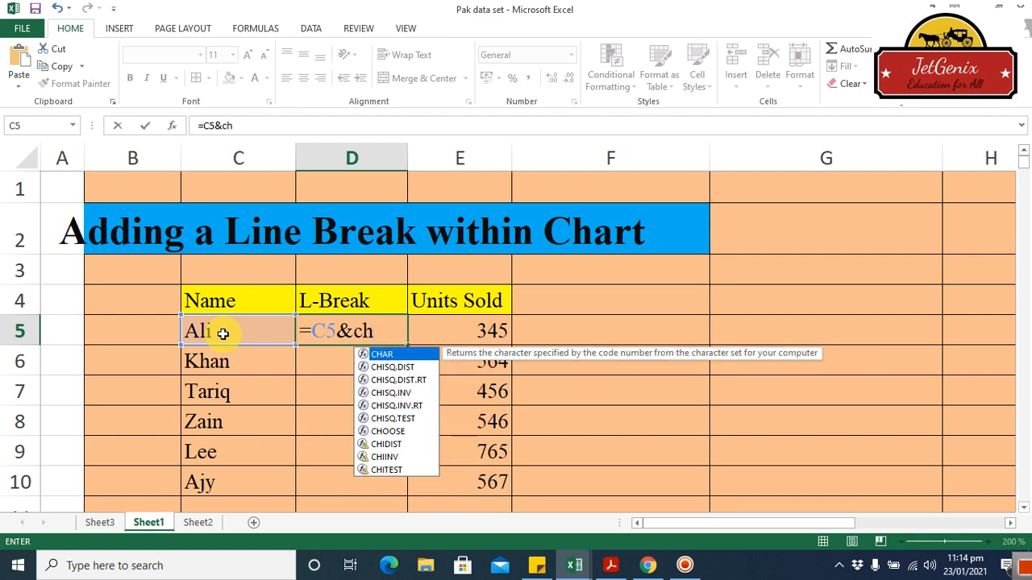
double_click(391, 356)
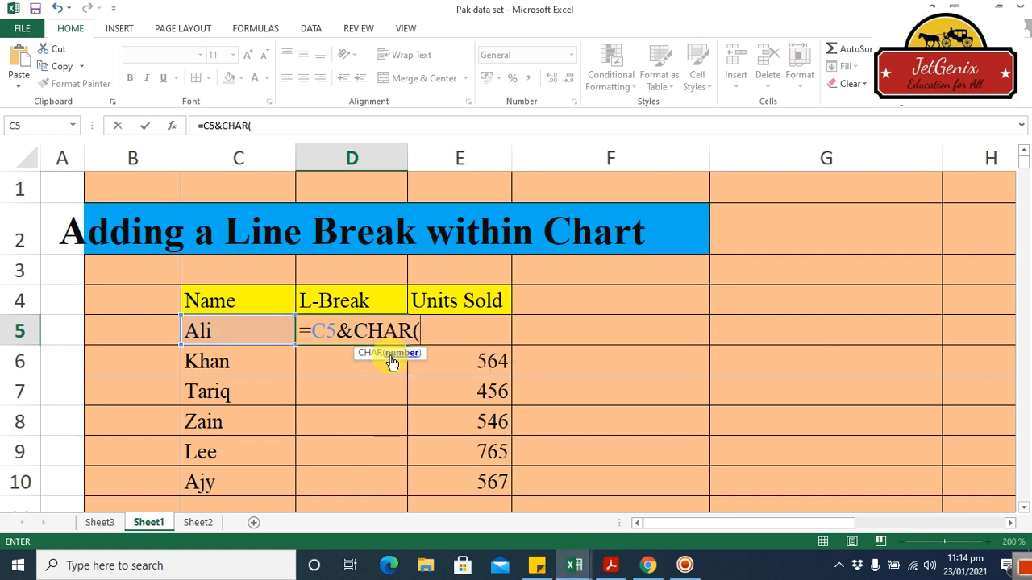
type("10)&")
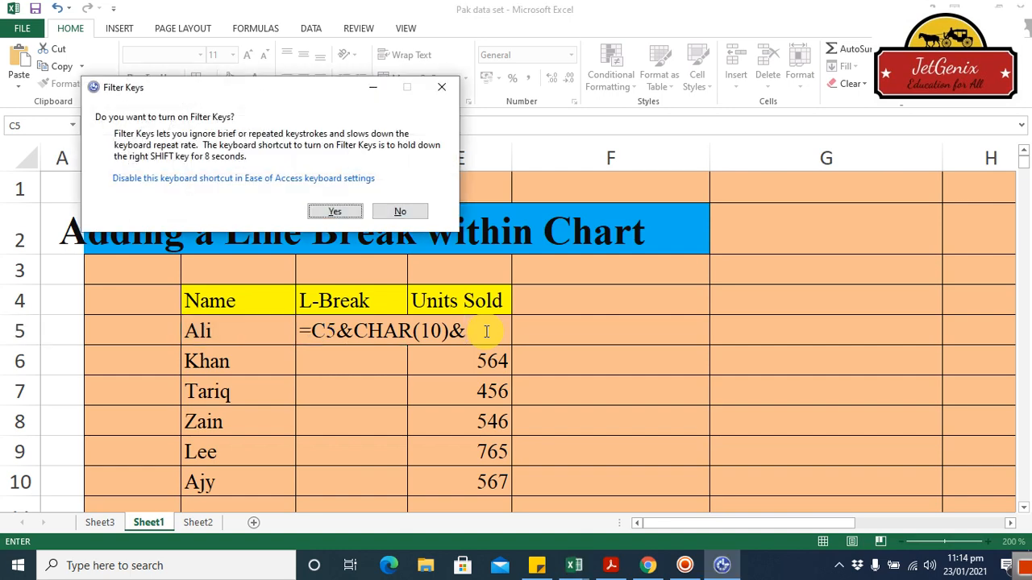
left_click(410, 207)
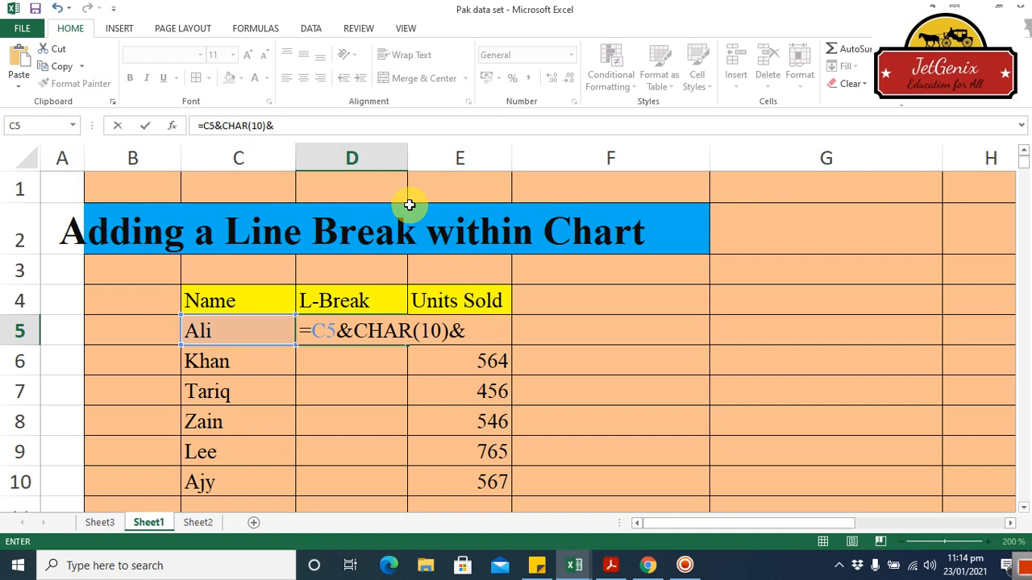
type("E")
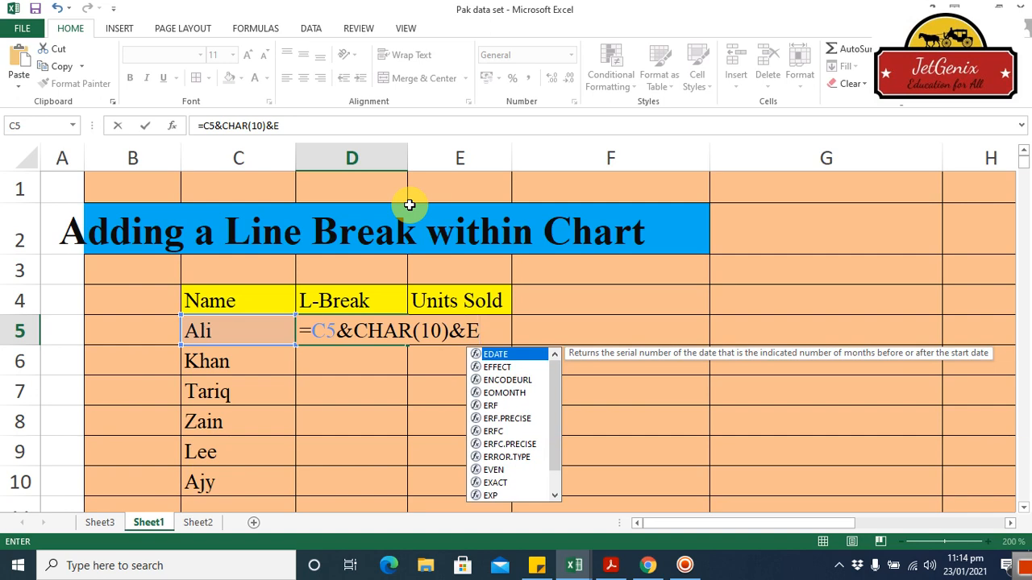
type("5")
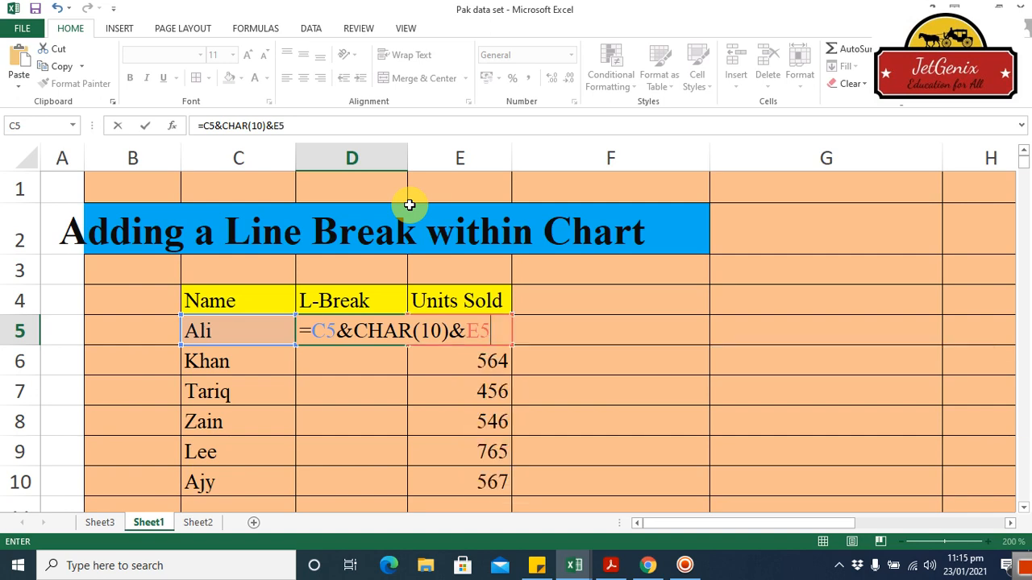
key("Return")
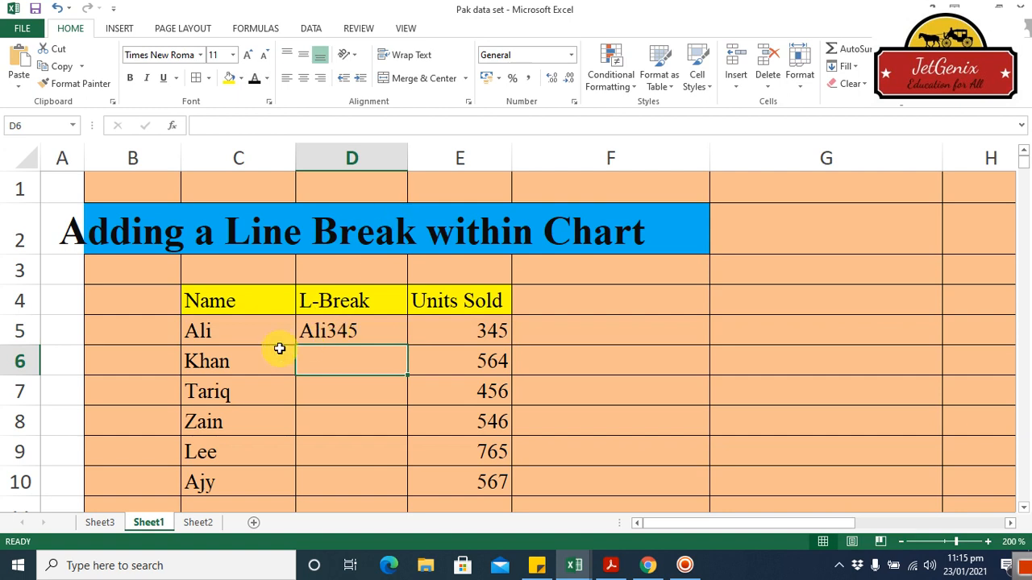
Fill the D5 line-break formula down the L-Break column to D10.
left_click(375, 329)
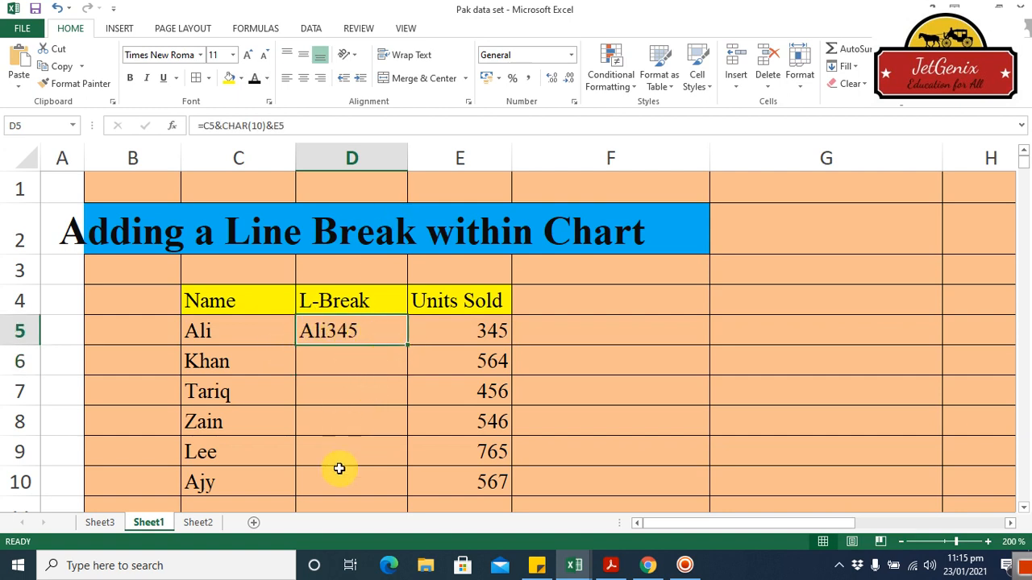
double_click(409, 349)
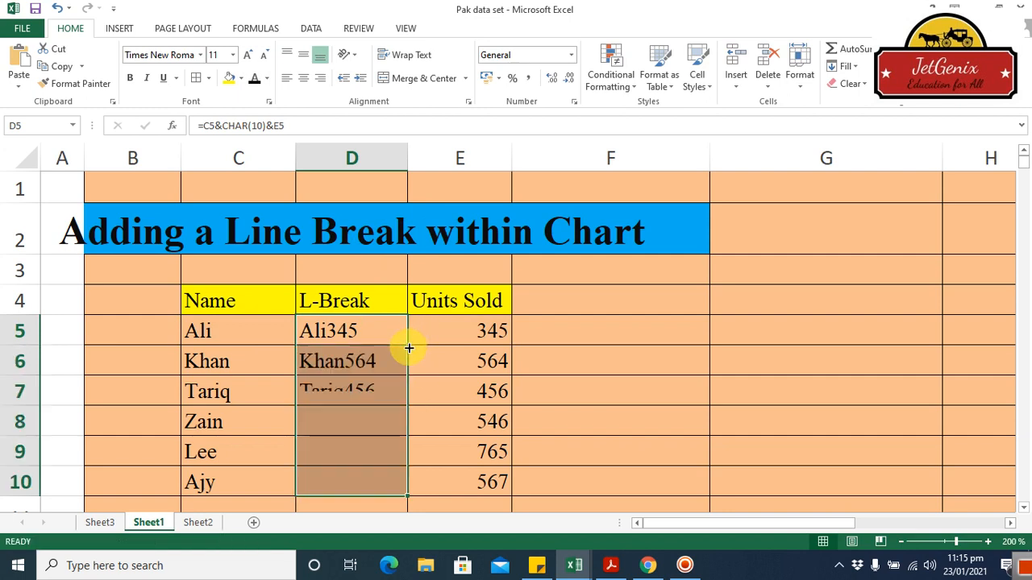
left_click(609, 348)
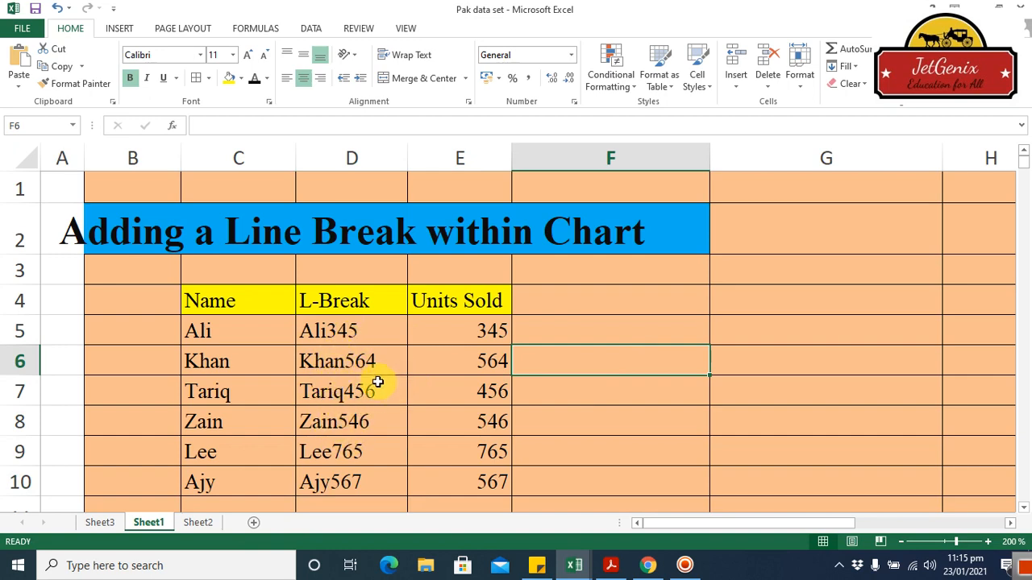
Insert the recommended Clustered Column chart from the range D5:E10.
left_click_drag(341, 327, 433, 473)
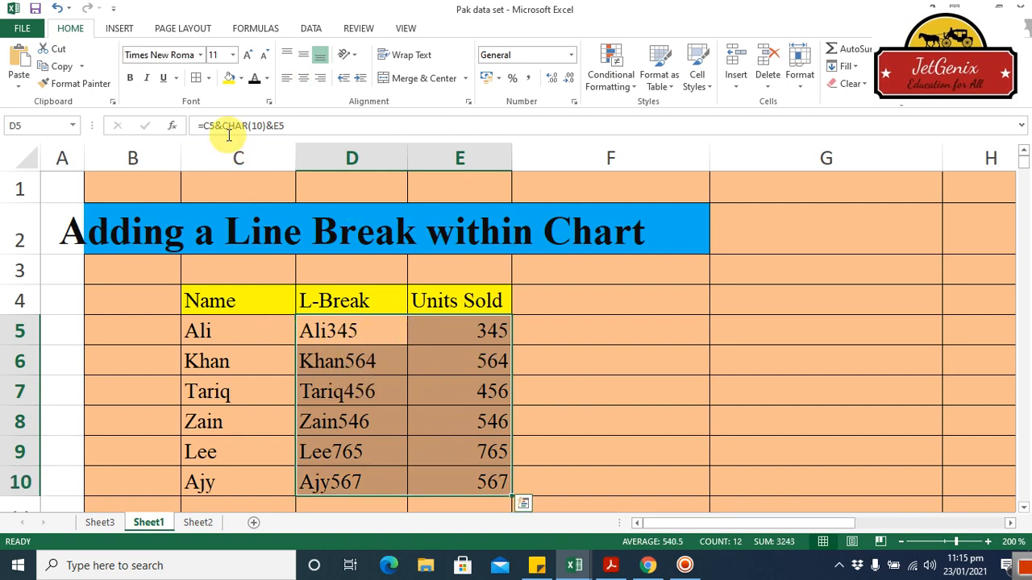
left_click(119, 28)
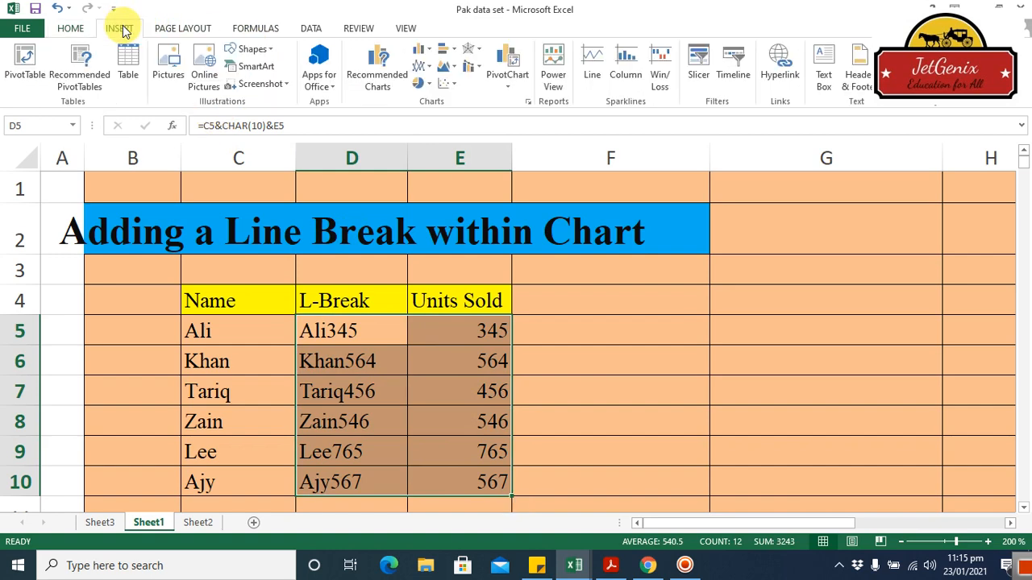
left_click(365, 72)
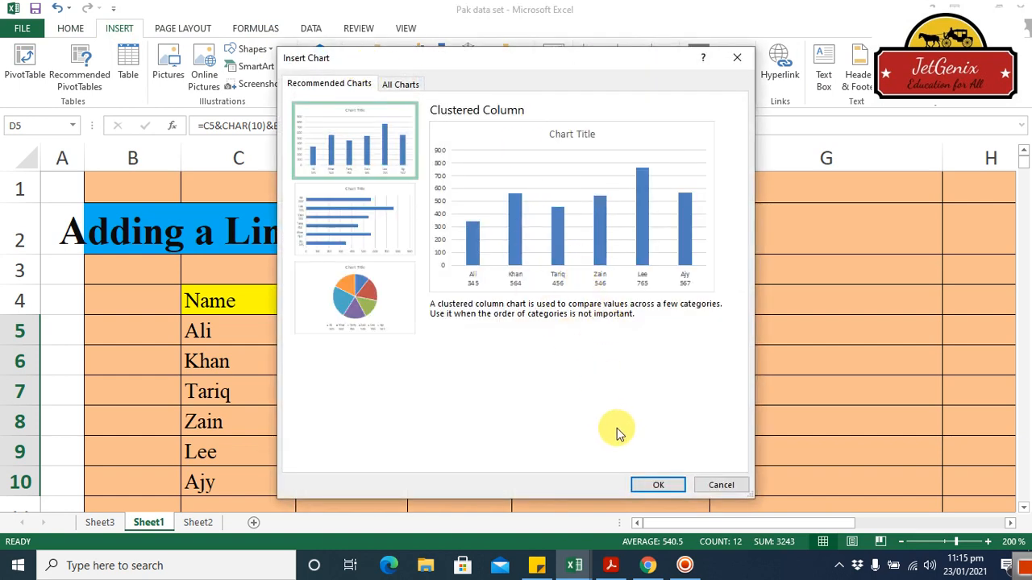
left_click(654, 486)
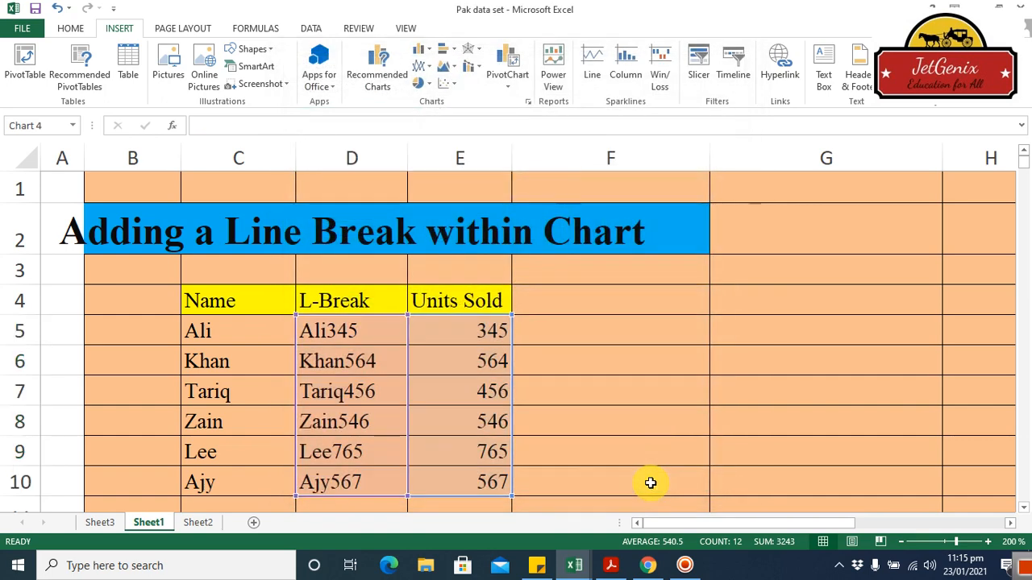
Shrink the column chart and move it beside the table, over columns E to G.
left_click_drag(871, 223, 870, 249)
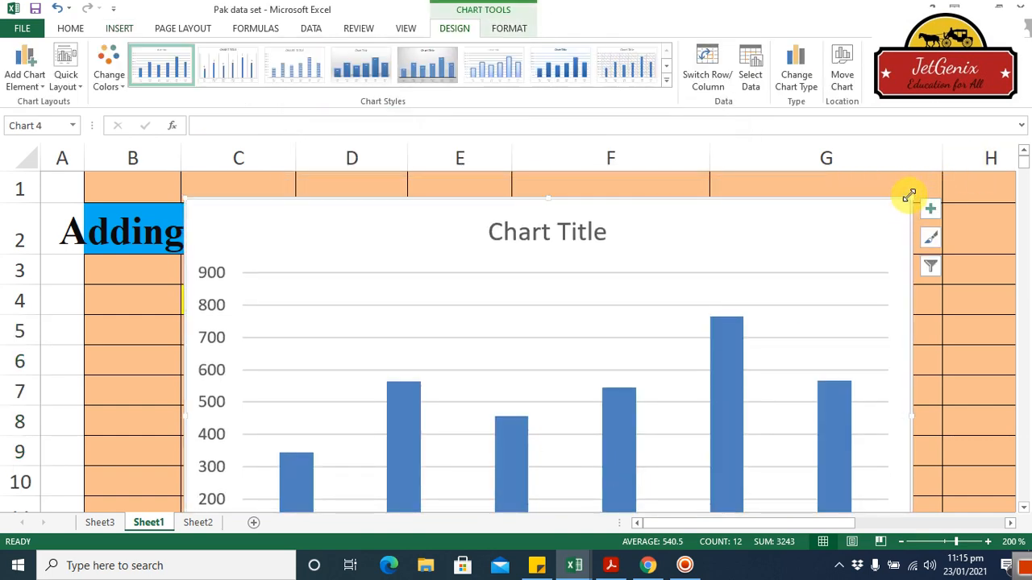
left_click_drag(908, 201, 634, 366)
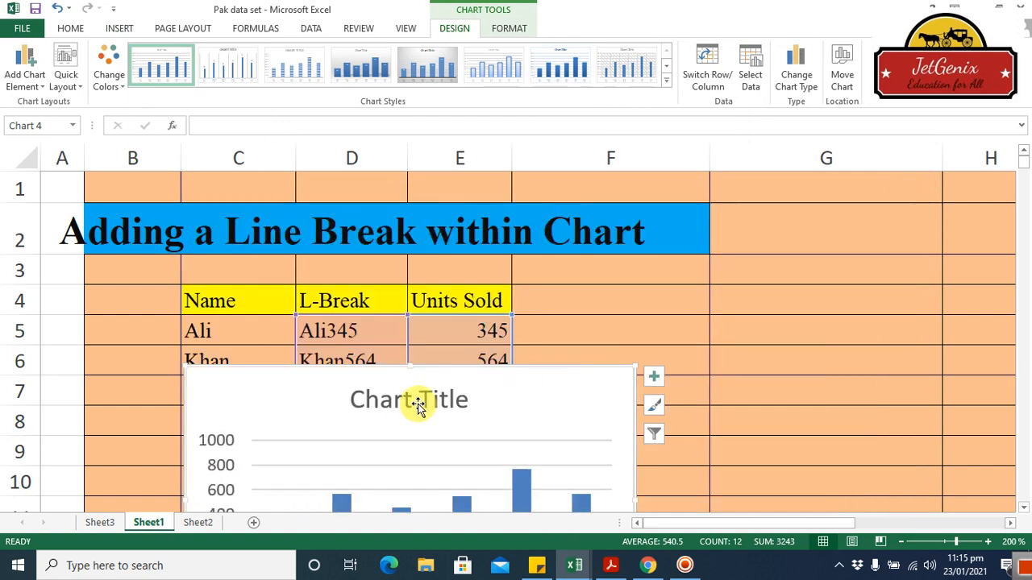
left_click_drag(512, 358, 702, 250)
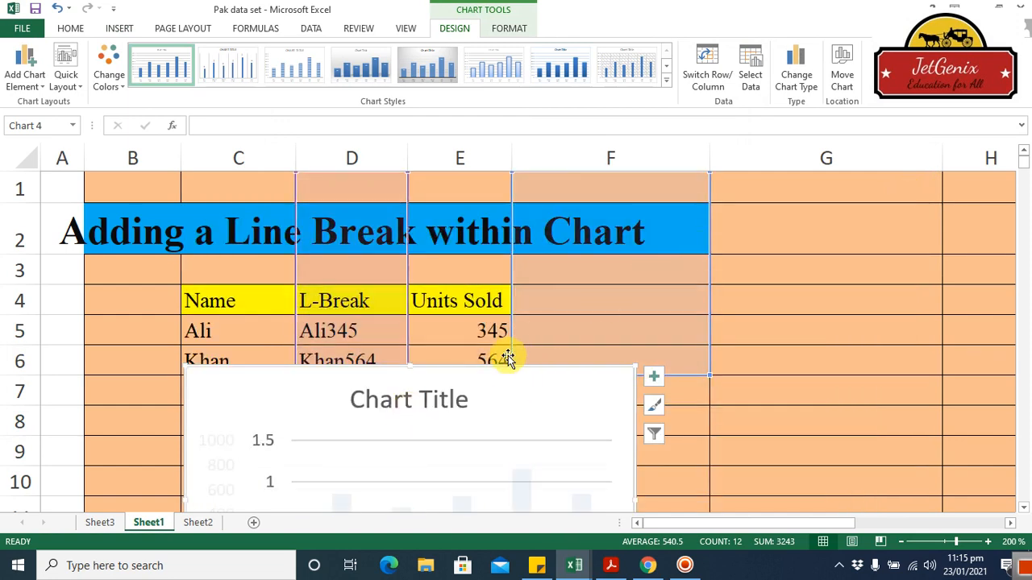
left_click_drag(493, 367, 778, 201)
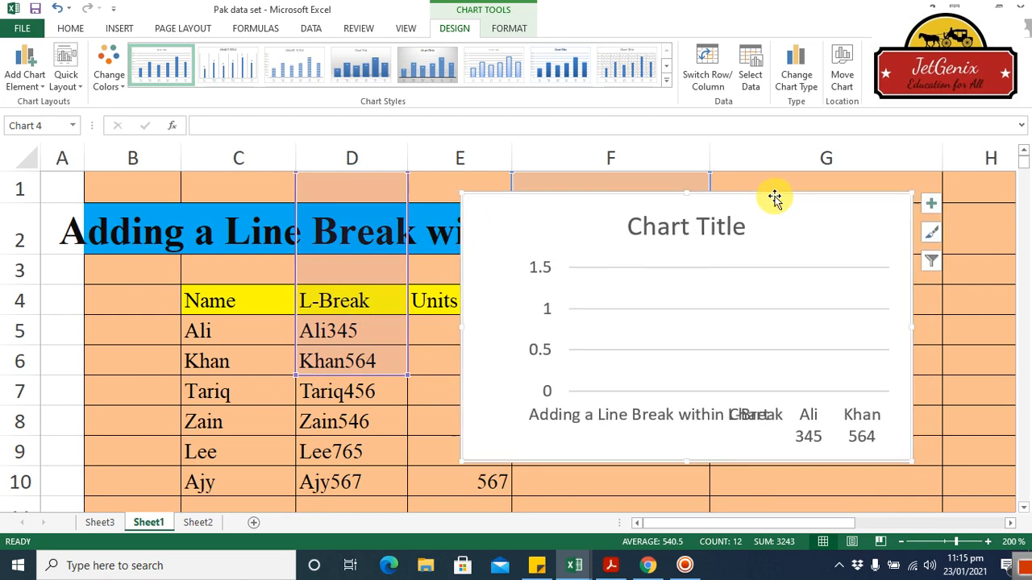
left_click(676, 419)
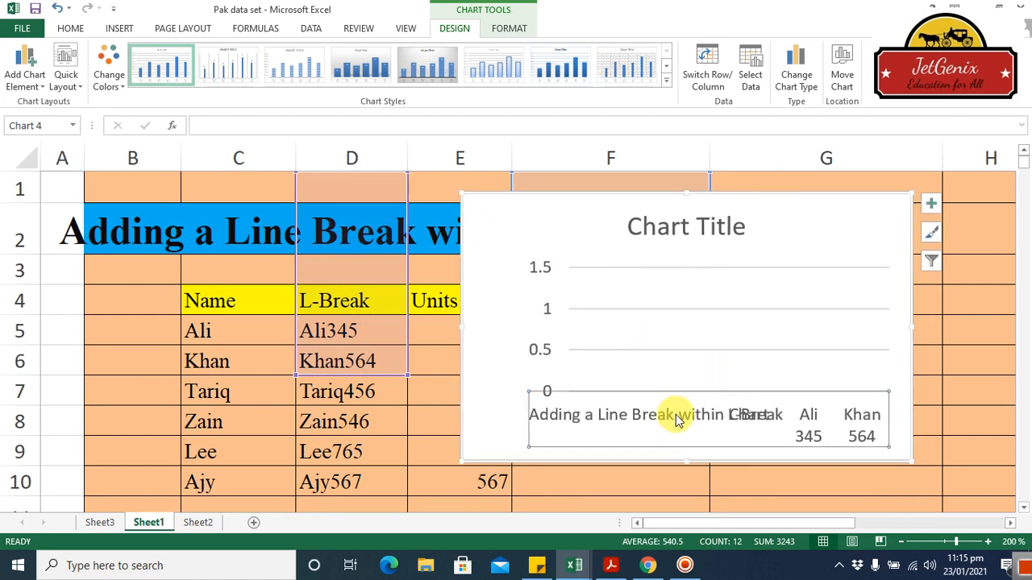
left_click(638, 200)
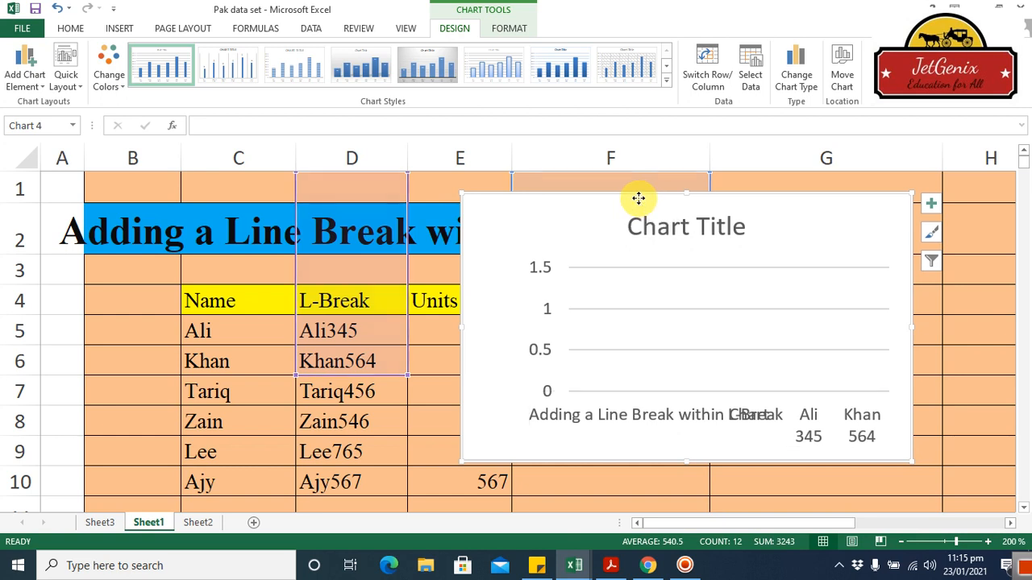
Delete the existing chart and insert a new recommended Clustered Column chart from the range D5:E10.
key("Delete")
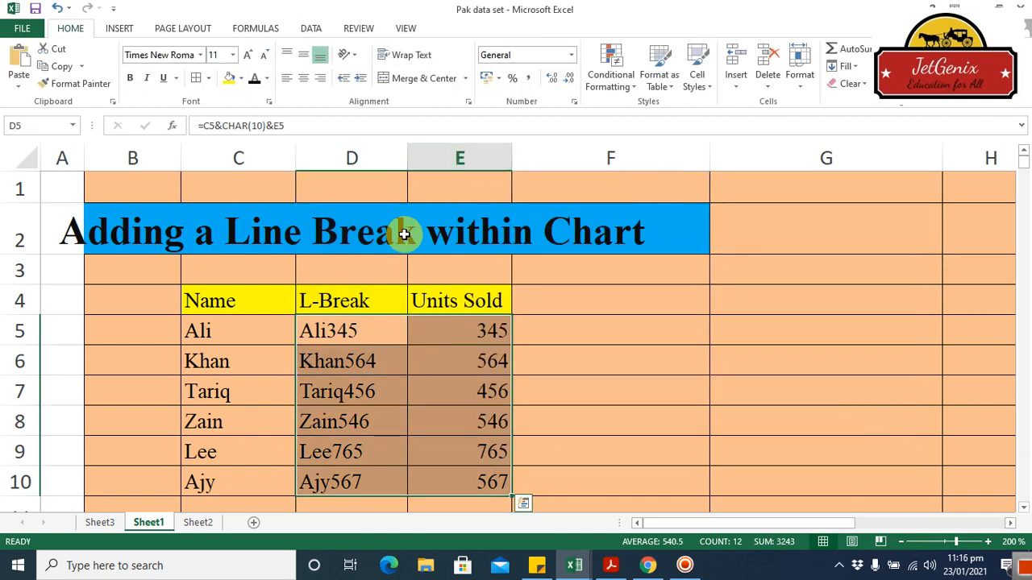
left_click(633, 367)
left_click_drag(403, 334, 476, 476)
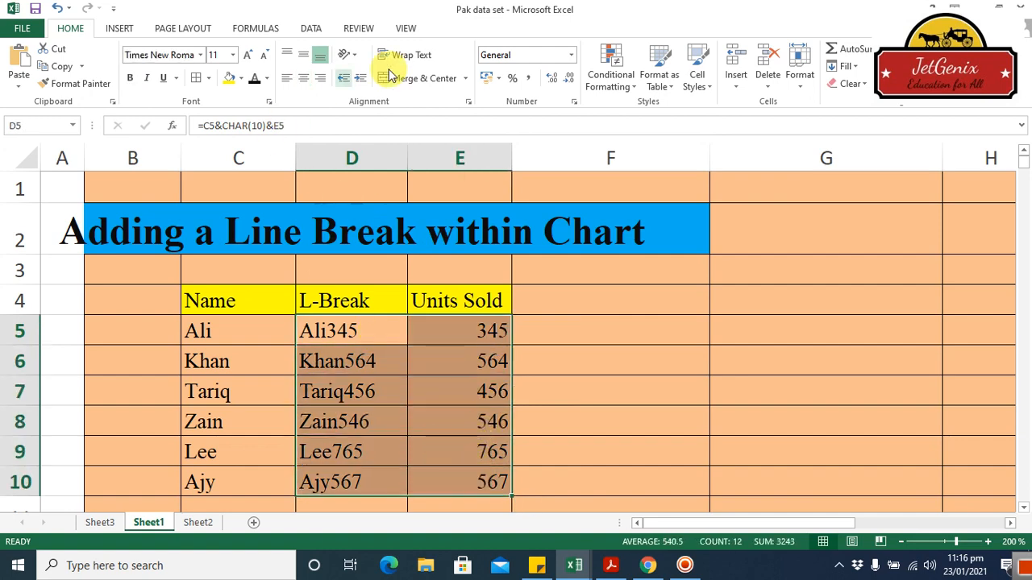
left_click(133, 29)
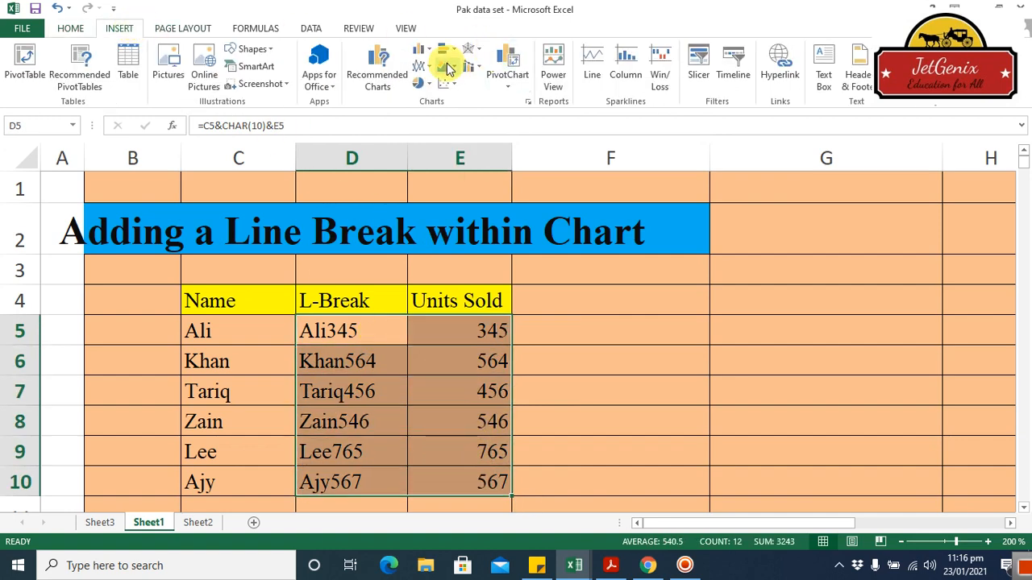
left_click(472, 76)
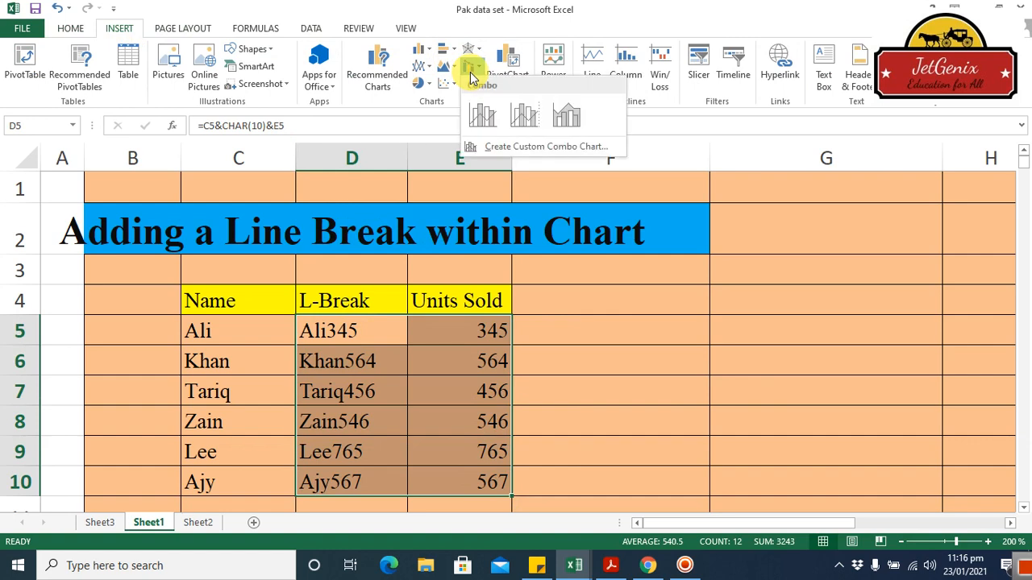
left_click(382, 71)
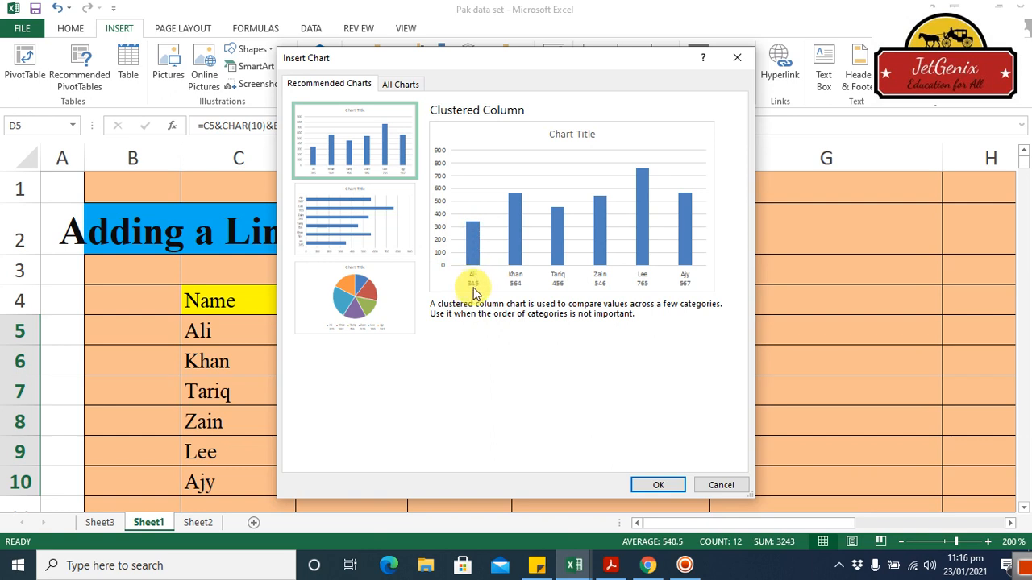
left_click(655, 486)
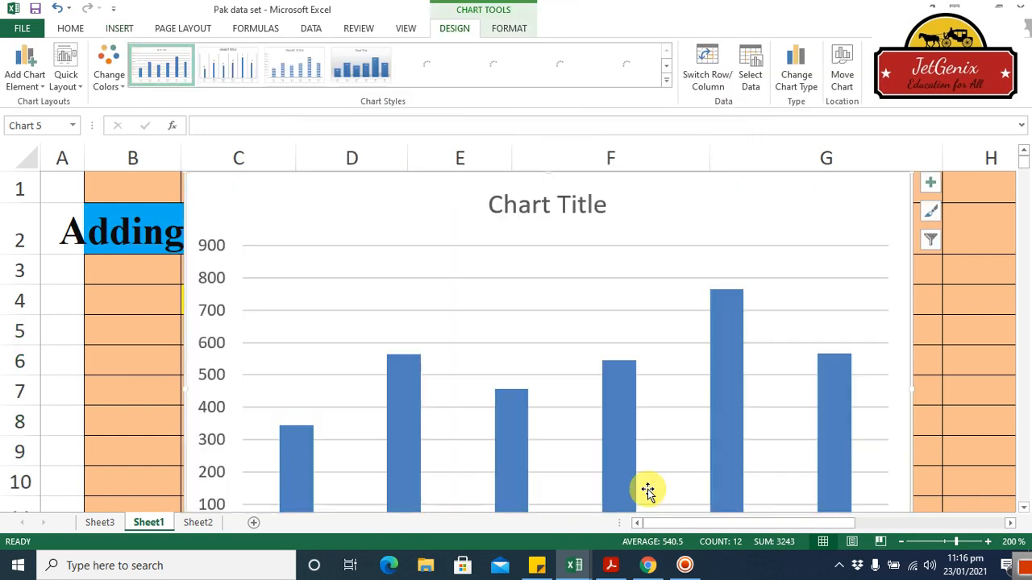